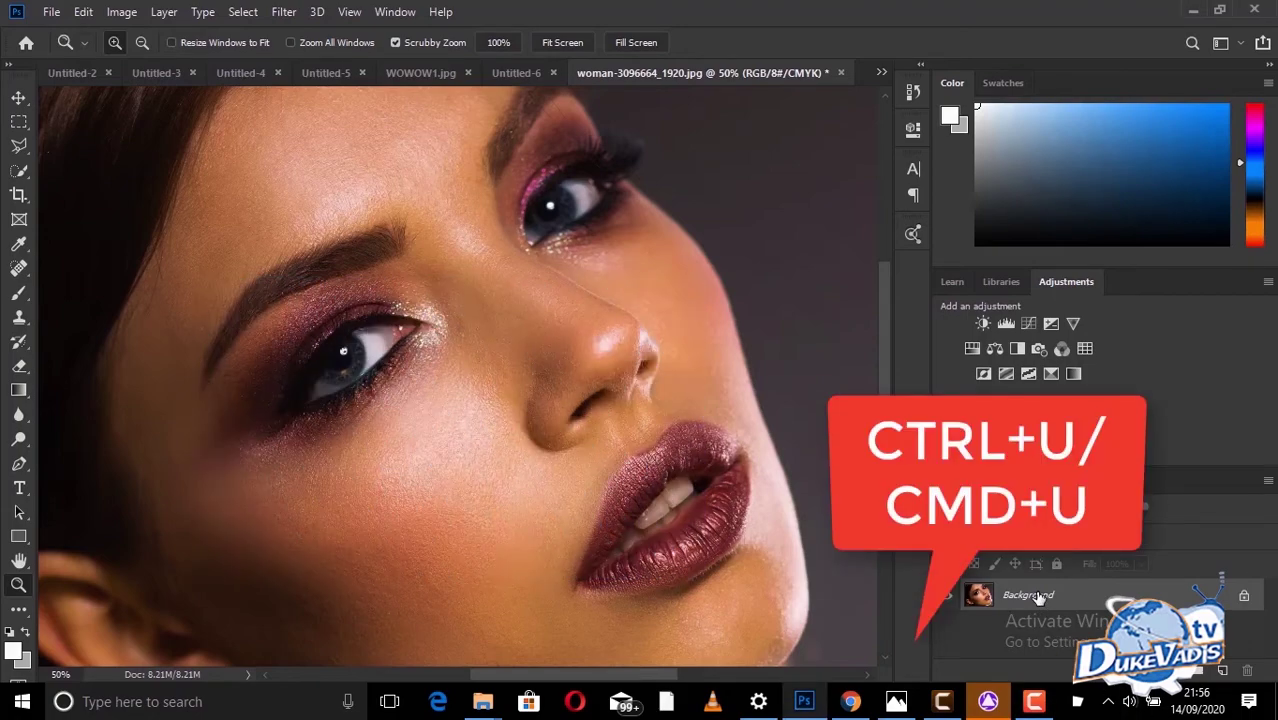
# Step: Open the Hue/Saturation adjustment for the Background layer, move its dialog off the face, and examine the preset options and preset list
pyautogui.hotkey('ctrl', 'u')
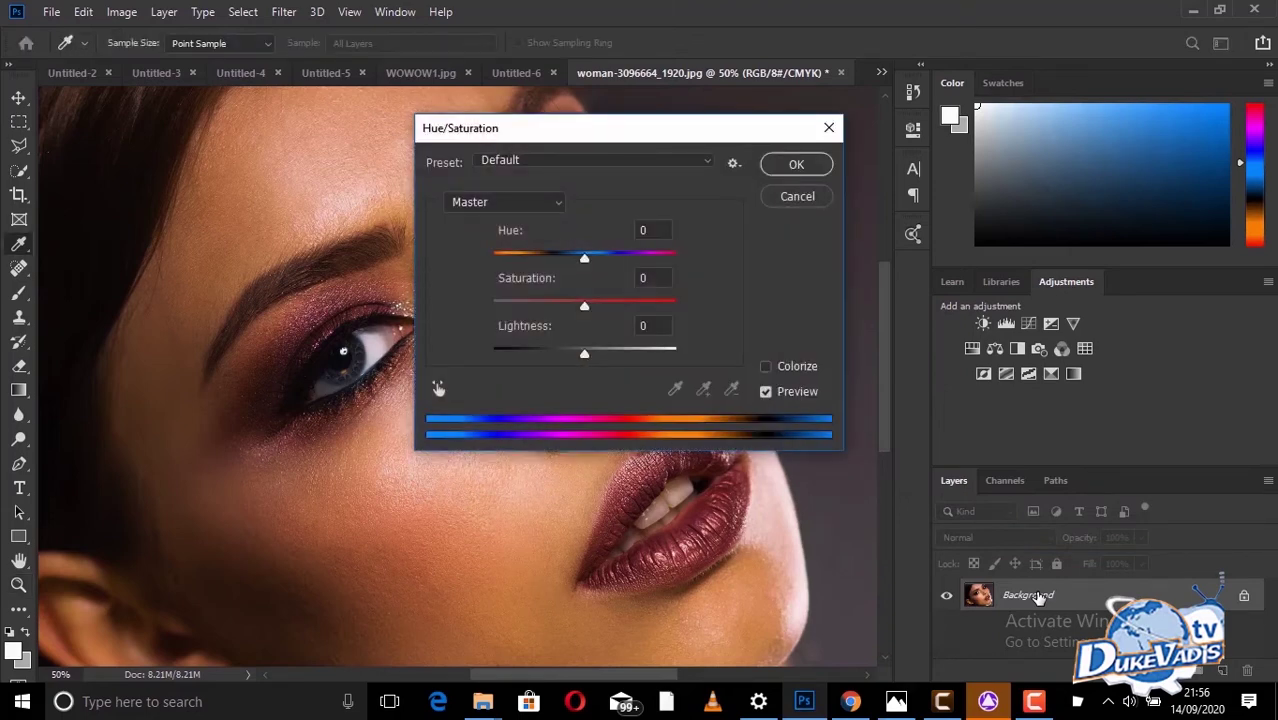
pyautogui.moveTo(650, 136); pyautogui.dragTo(1022, 36)
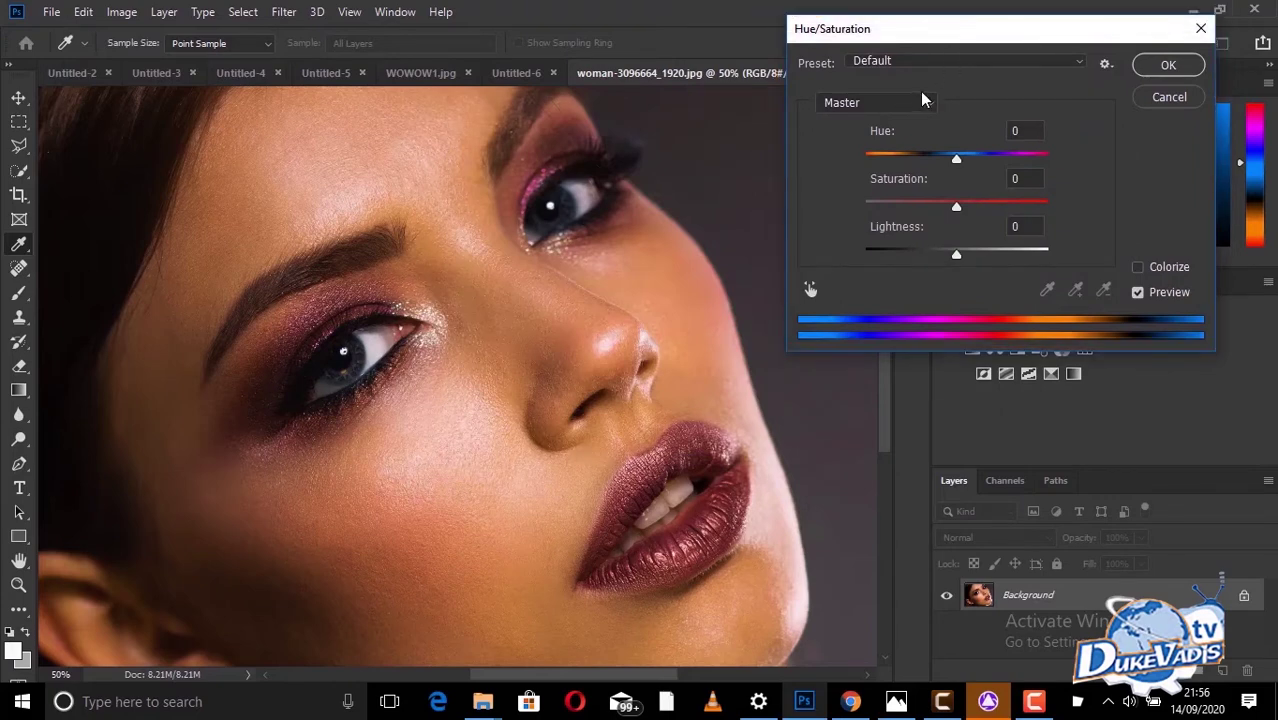
pyautogui.click(1108, 68)
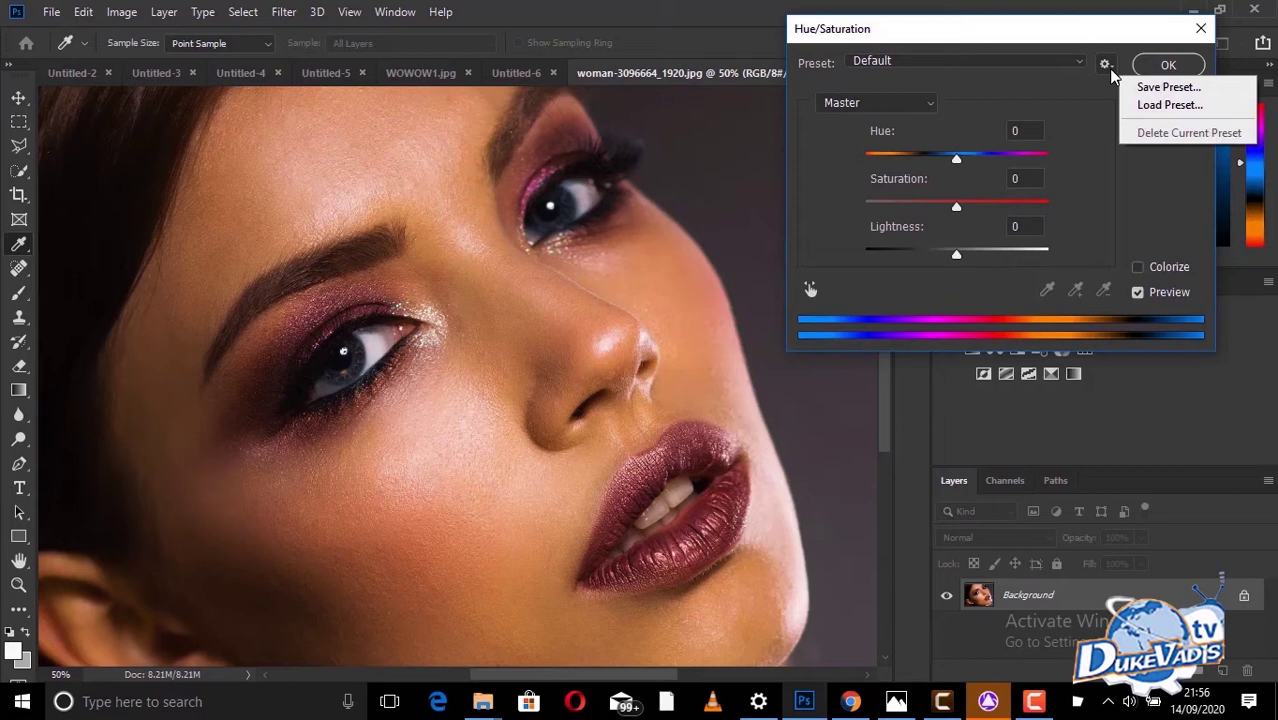
pyautogui.click(1082, 140)
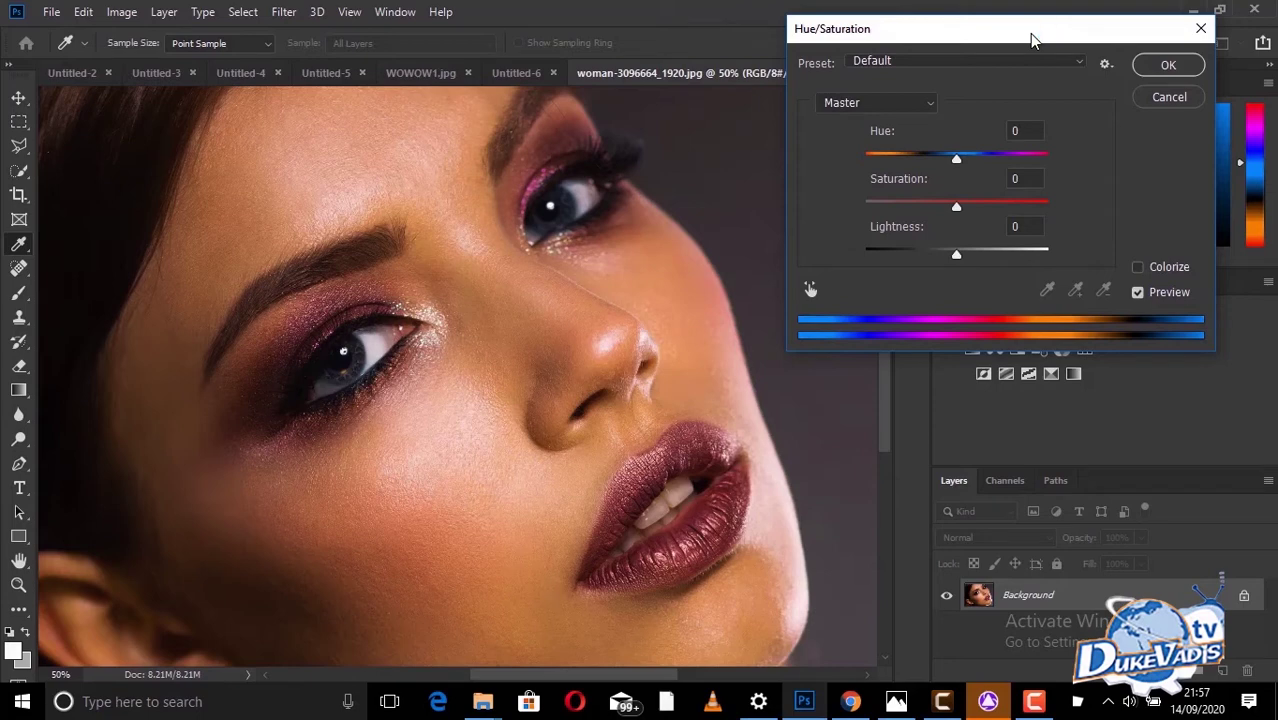
pyautogui.click(1080, 62)
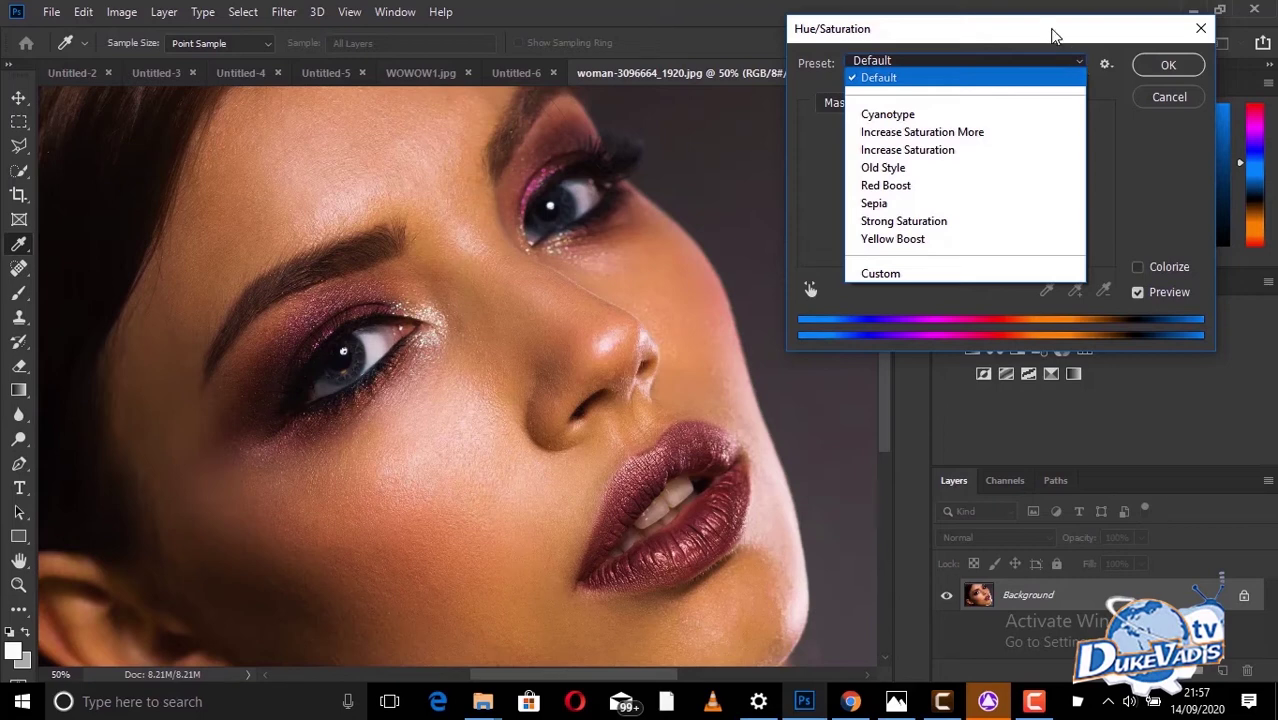
pyautogui.click(1052, 36)
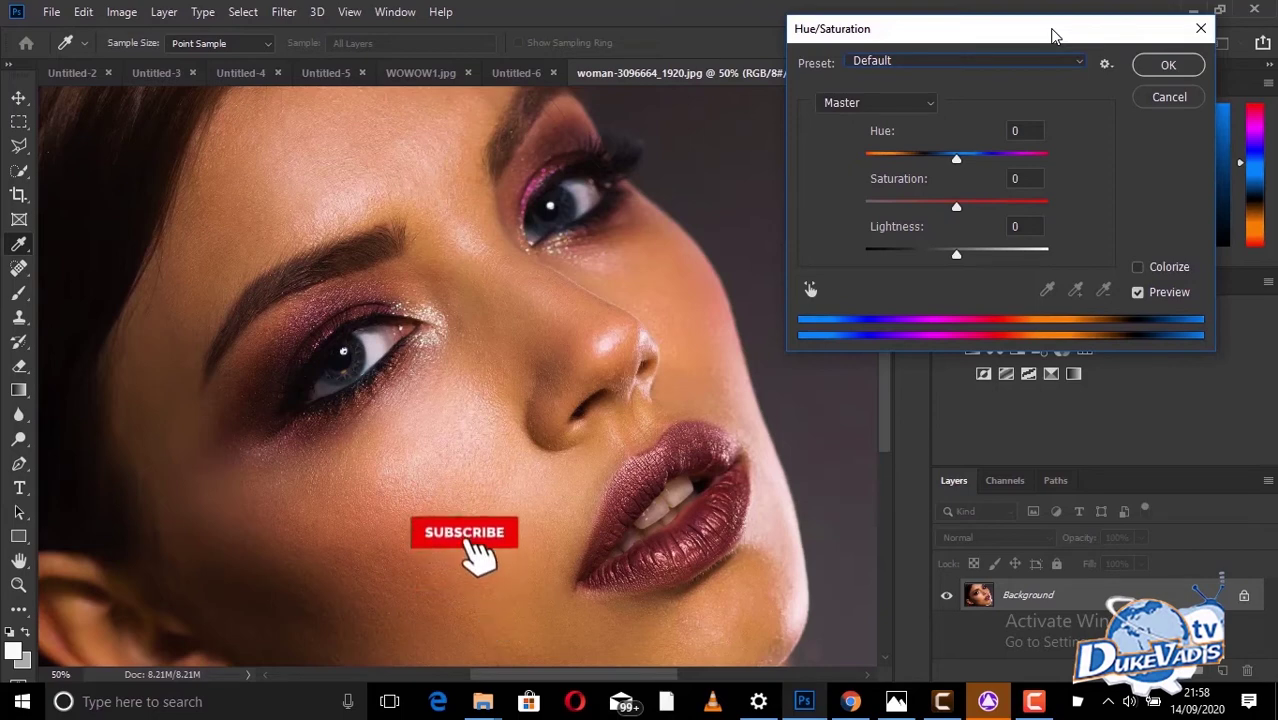
# Step: Try the Cyanotype preset on the portrait and return the adjustment to the Default preset
pyautogui.click(1078, 61)
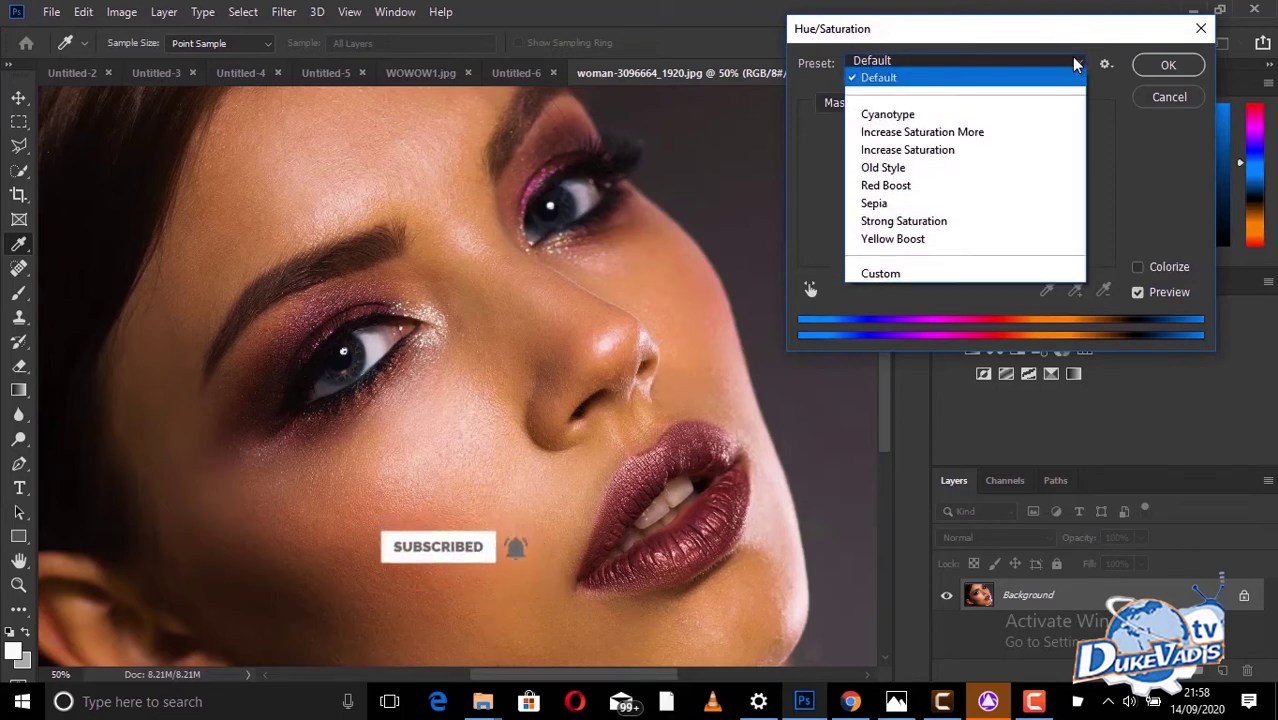
pyautogui.click(972, 112)
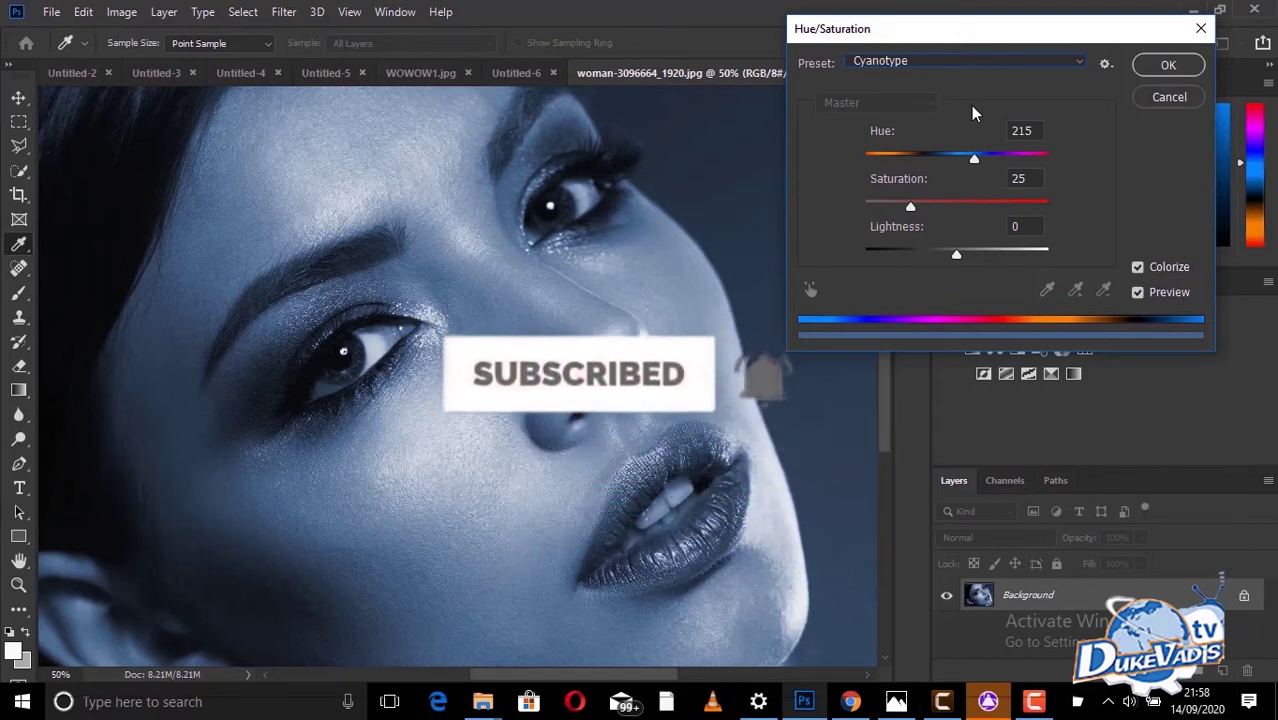
pyautogui.click(1080, 62)
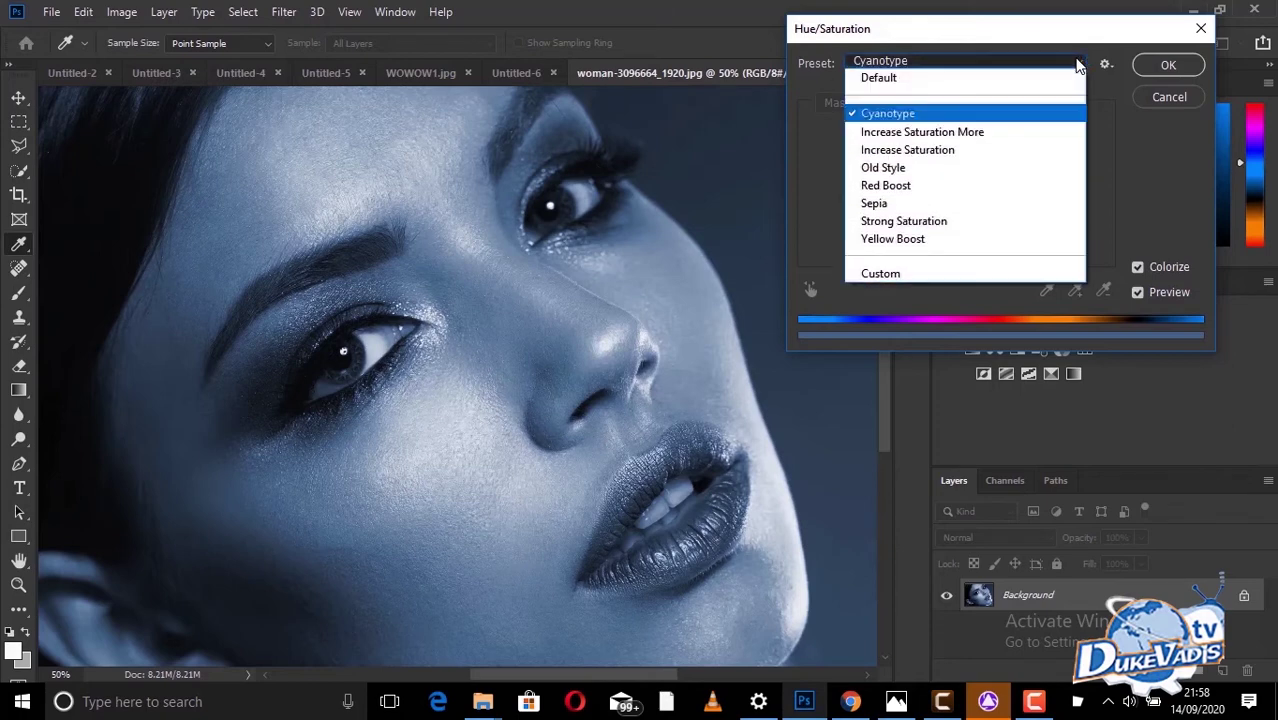
pyautogui.click(1025, 82)
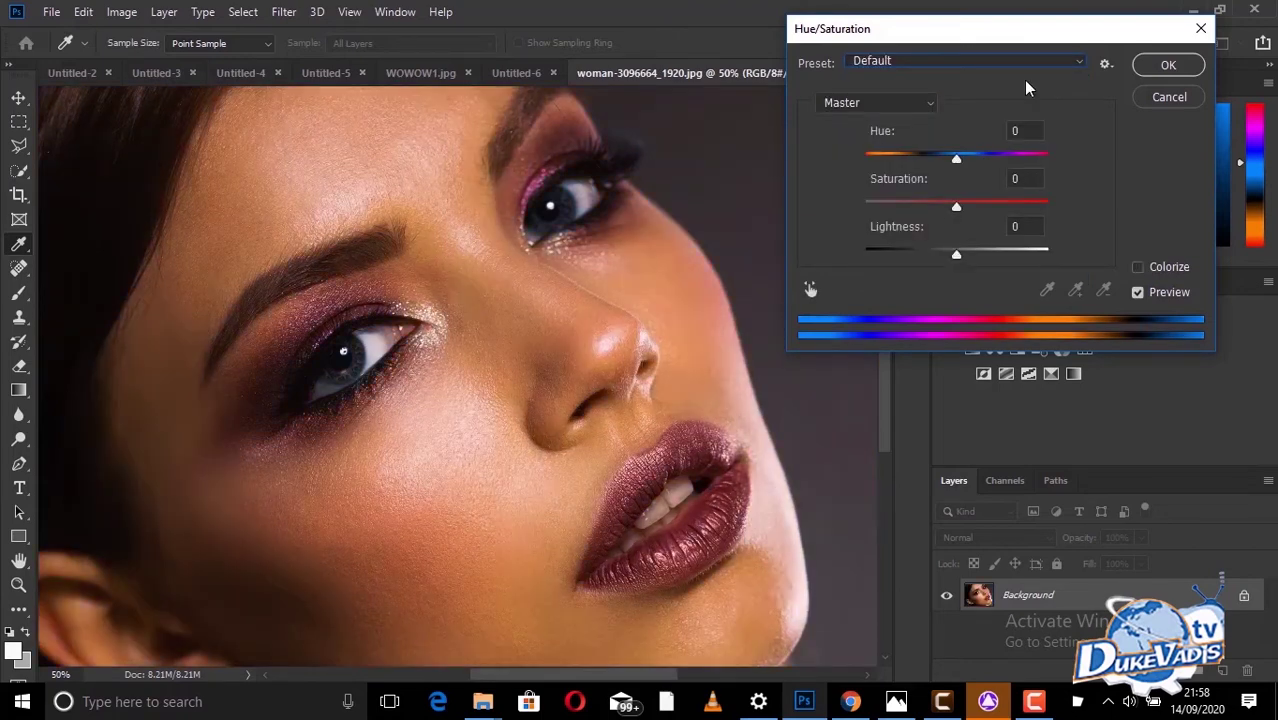
# Step: Try the Increase Saturation and Increase Saturation More presets on the portrait, ending on Increase Saturation
pyautogui.click(1077, 60)
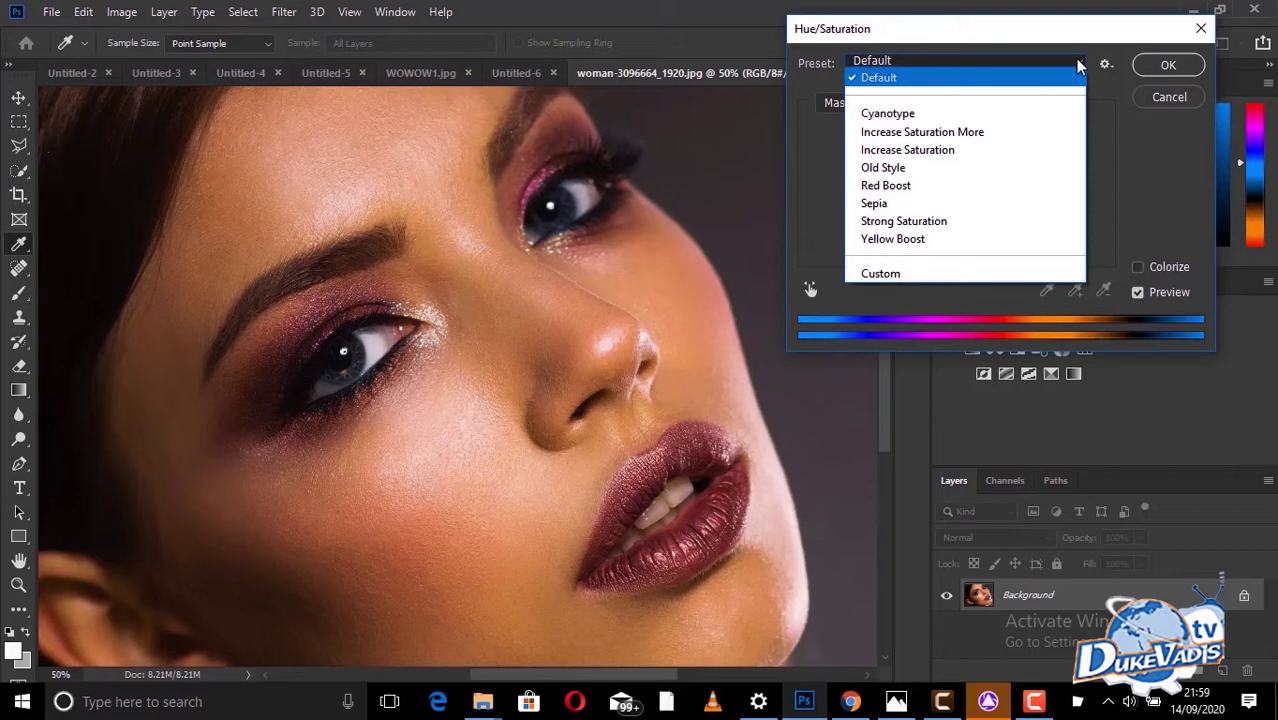
pyautogui.click(978, 150)
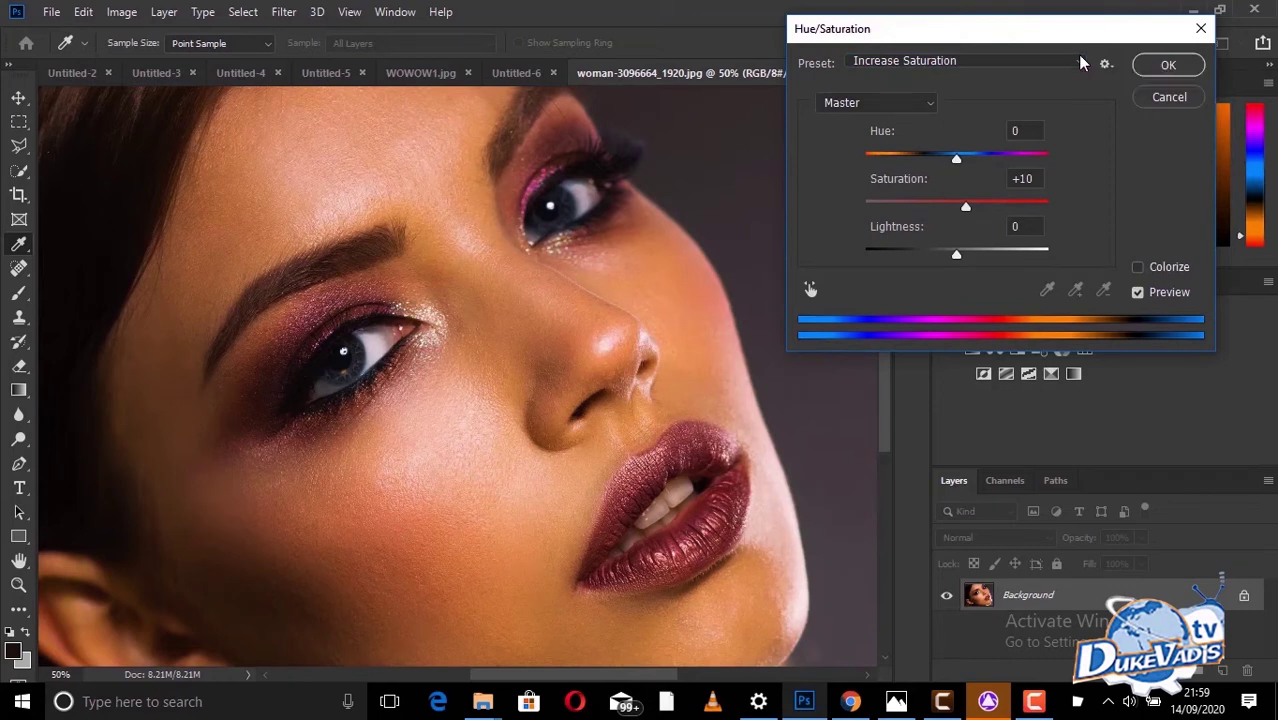
pyautogui.click(1080, 62)
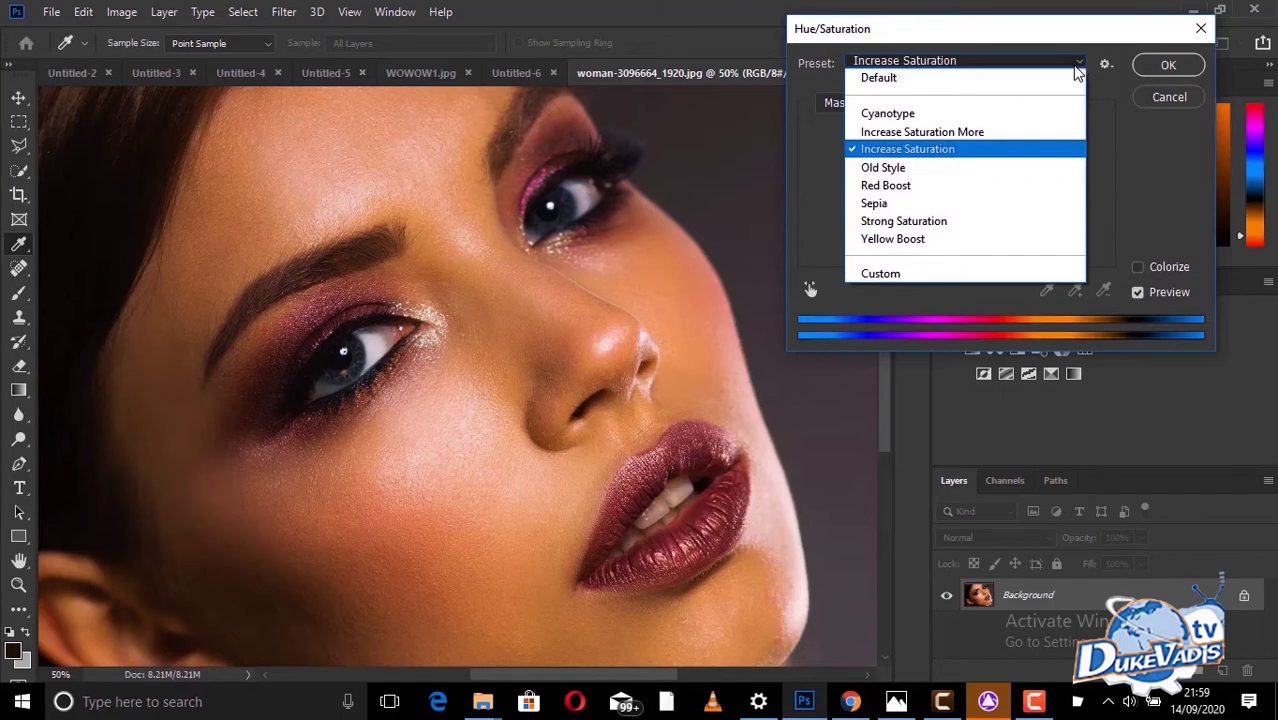
pyautogui.click(1039, 138)
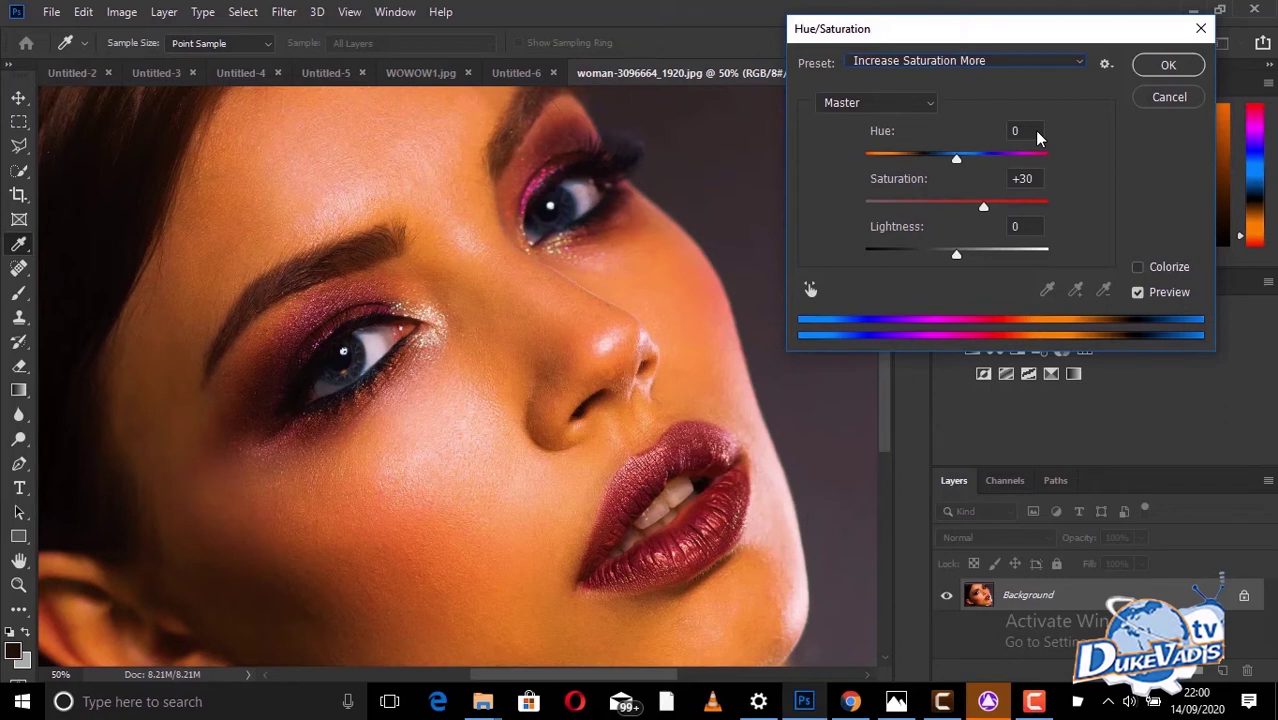
pyautogui.press('Up')
# Step: Try the Old Style preset on the portrait, followed by the Sepia preset
pyautogui.click(1073, 64)
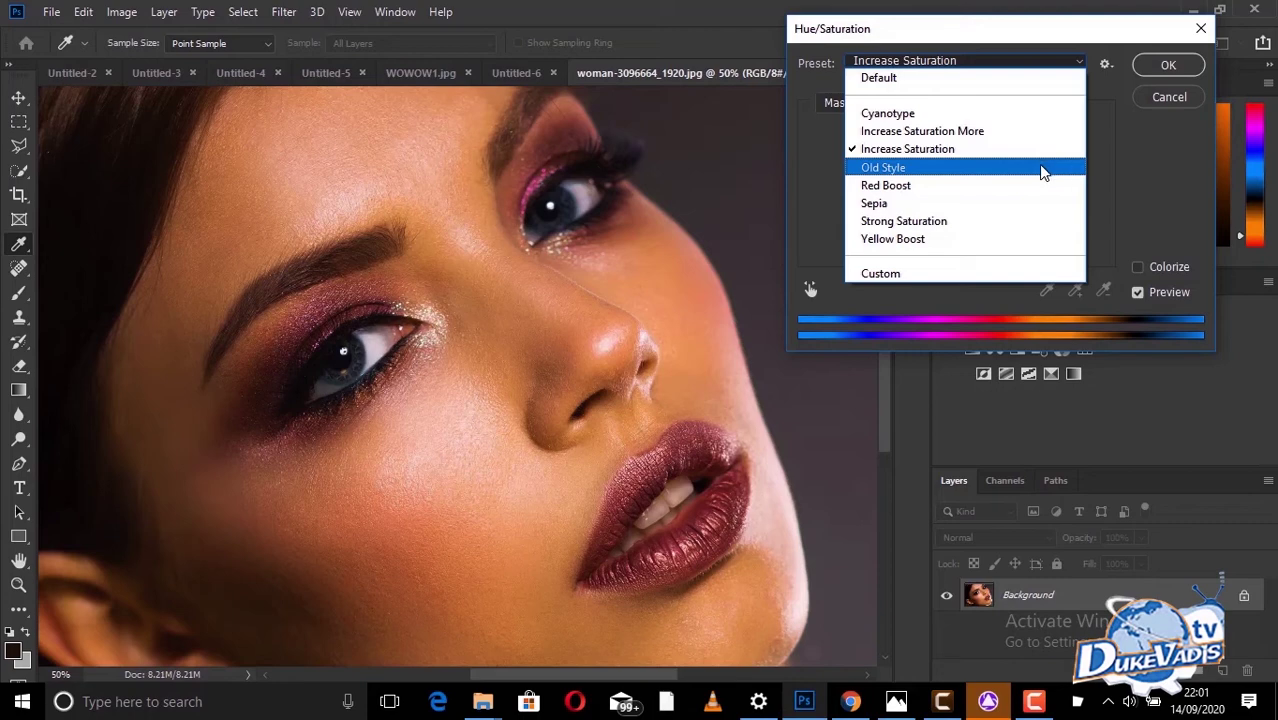
pyautogui.click(1037, 170)
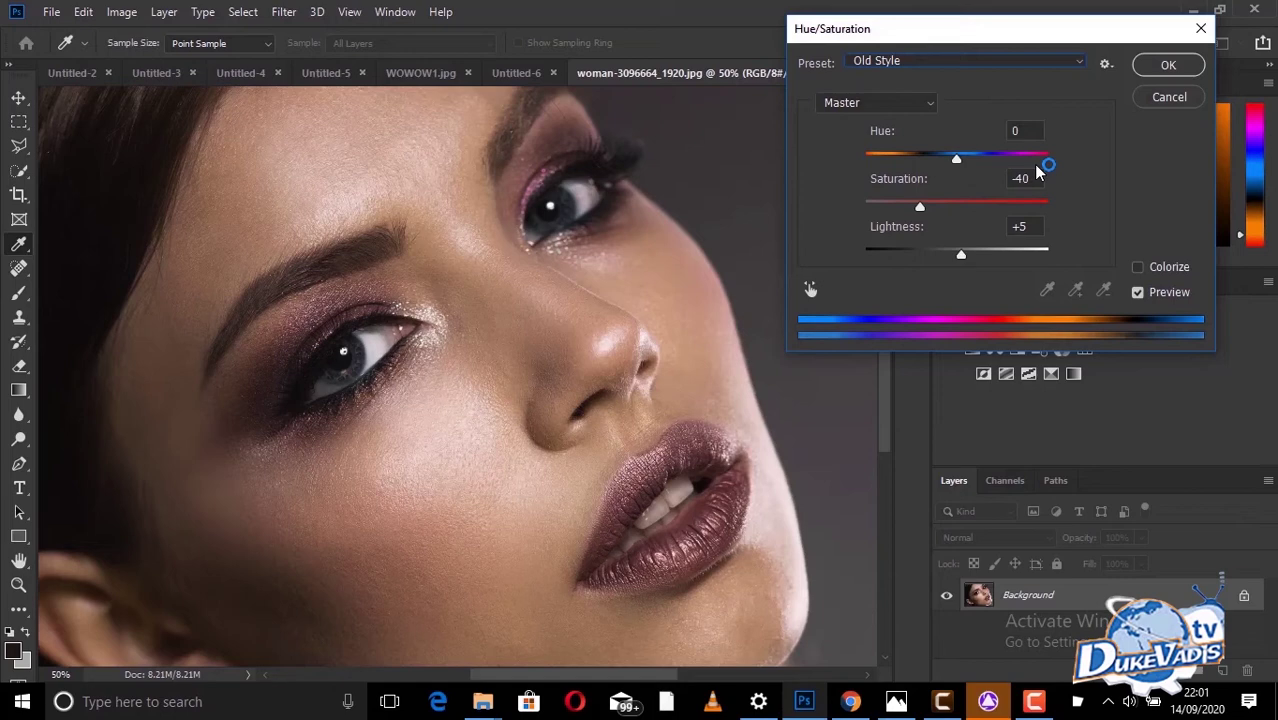
pyautogui.click(1079, 63)
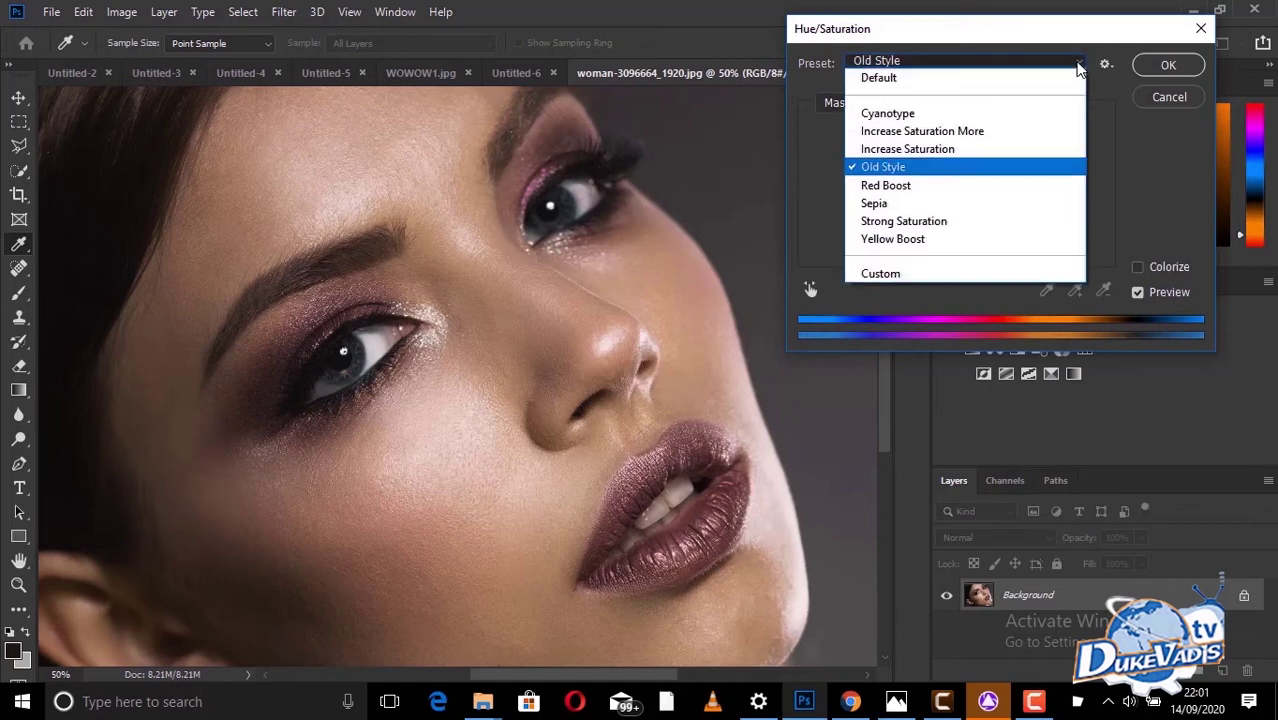
pyautogui.click(987, 204)
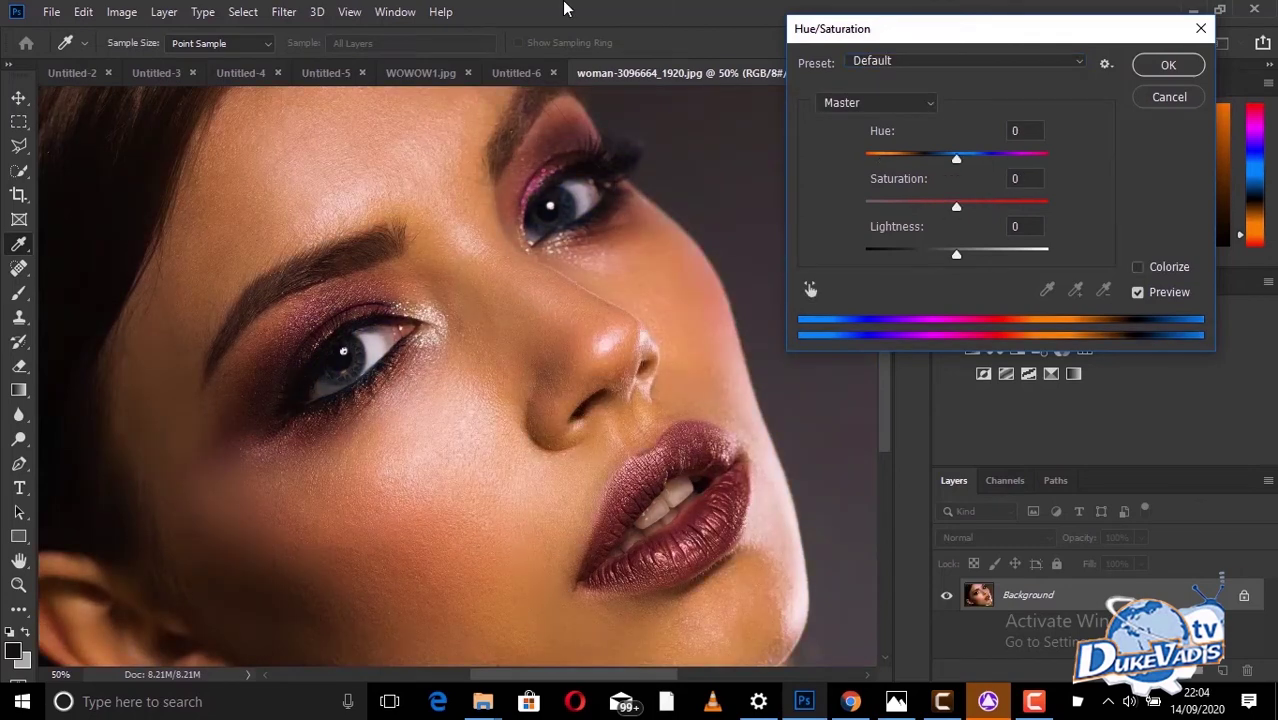
# Step: Try the Red Boost and Strong Saturation presets on the portrait and cancel the adjustment
pyautogui.click(1080, 63)
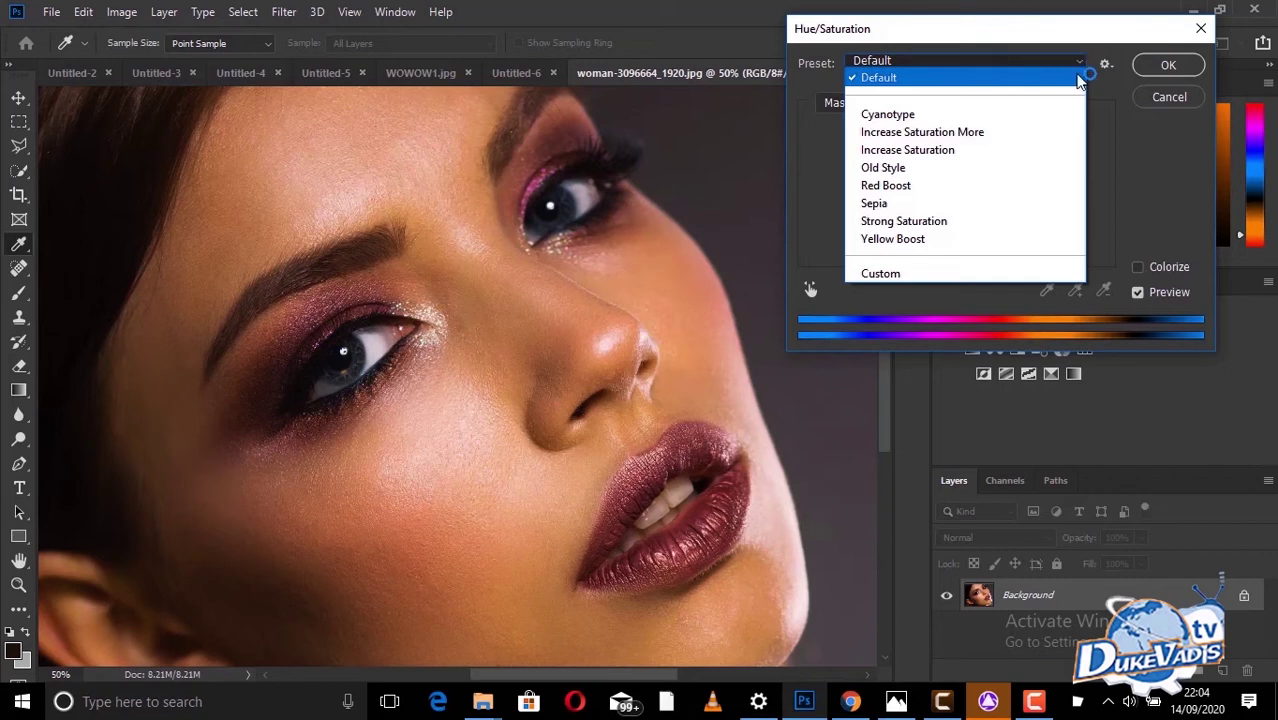
pyautogui.click(919, 187)
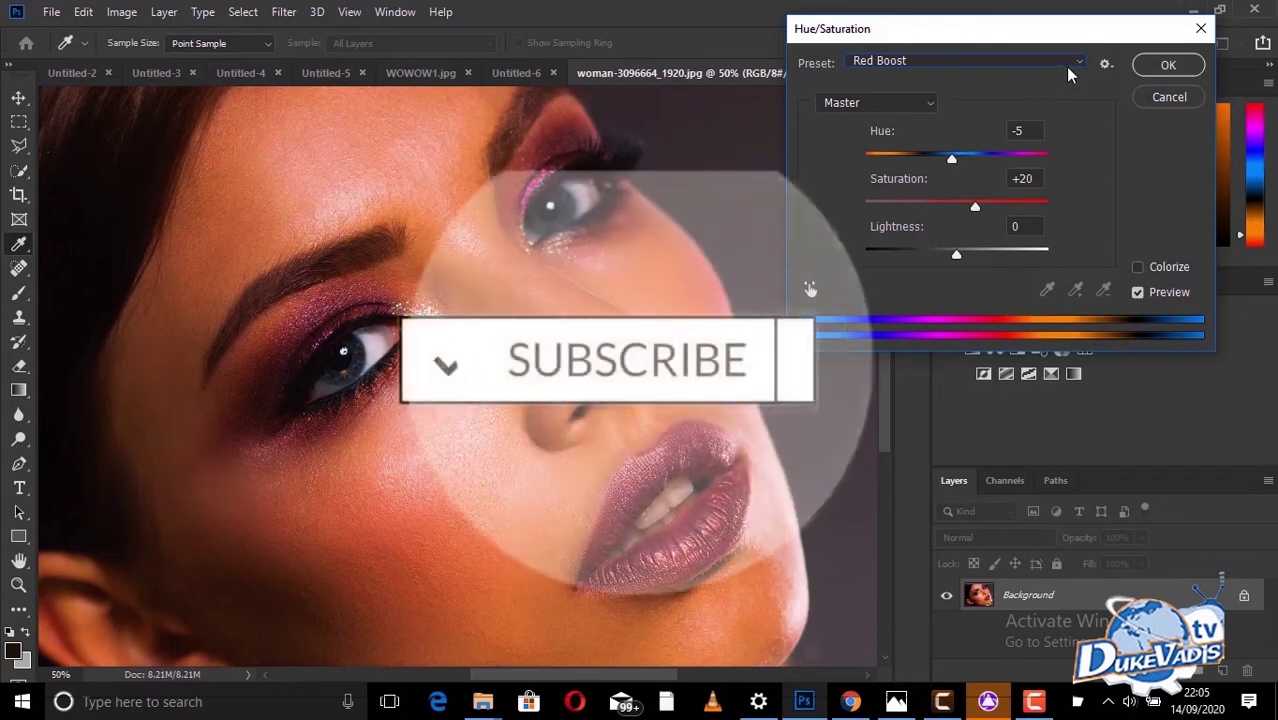
pyautogui.click(1072, 63)
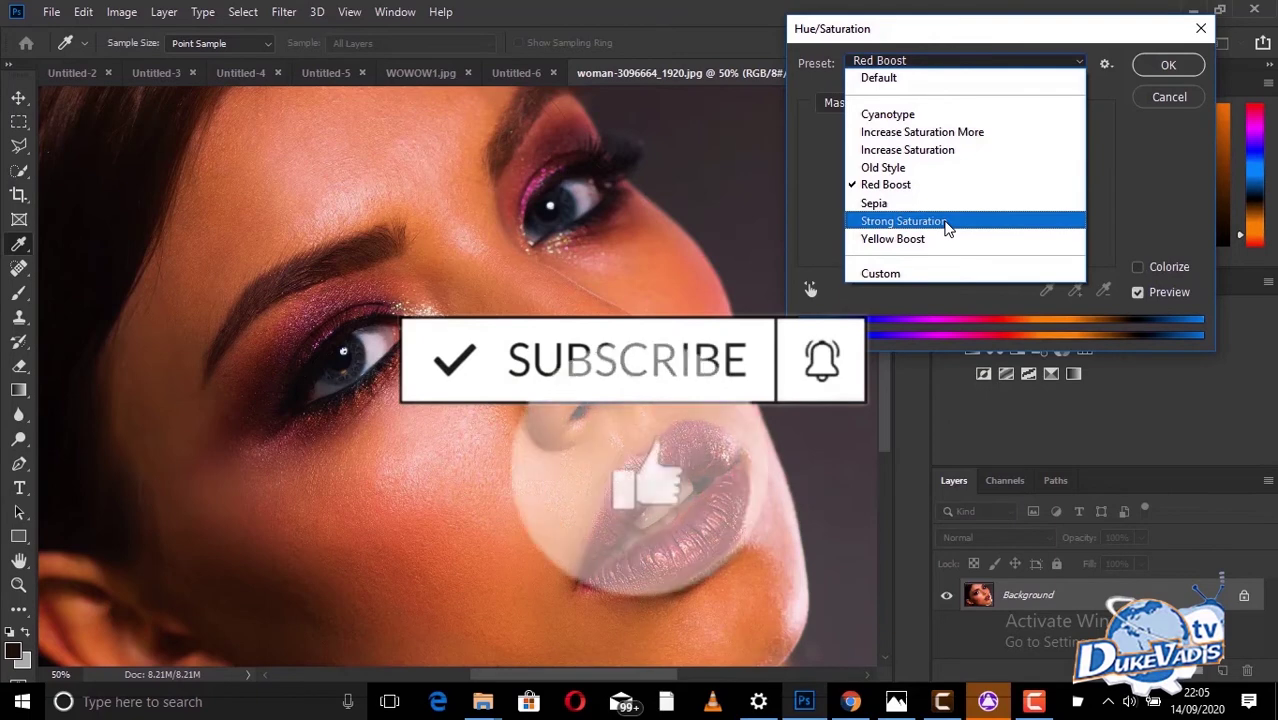
pyautogui.click(948, 227)
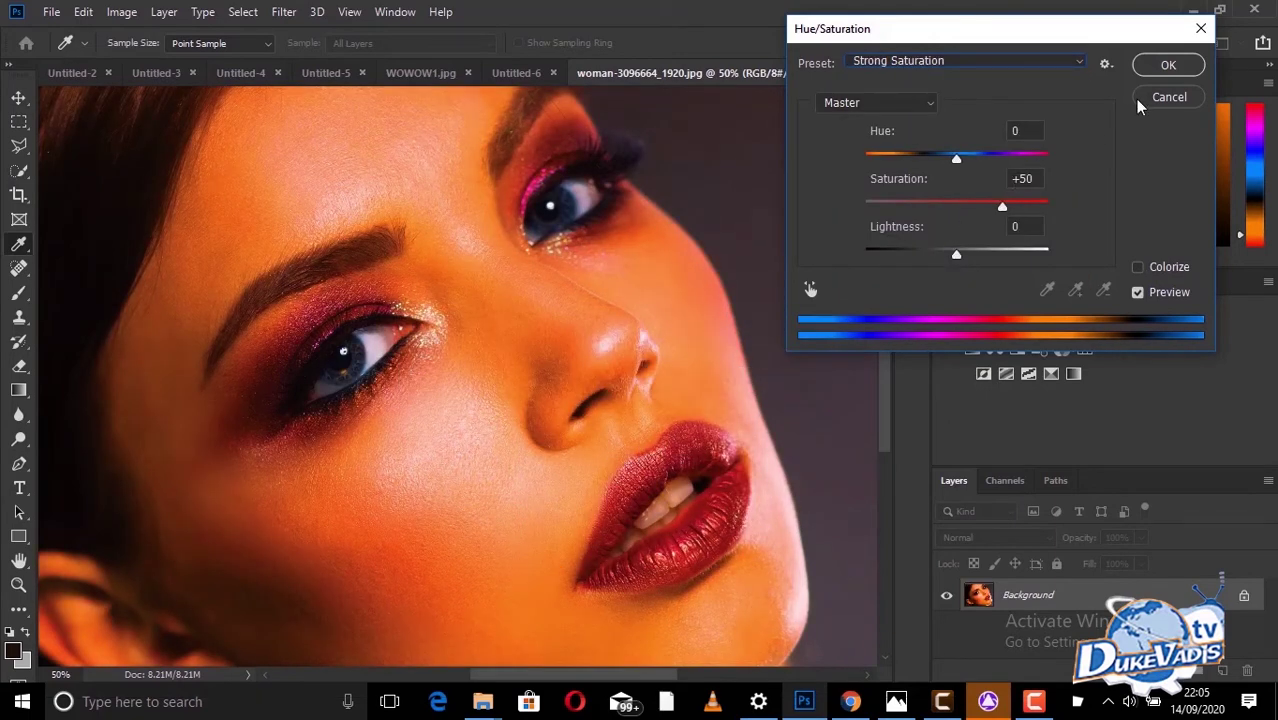
pyautogui.click(1168, 97)
pyautogui.press('z')
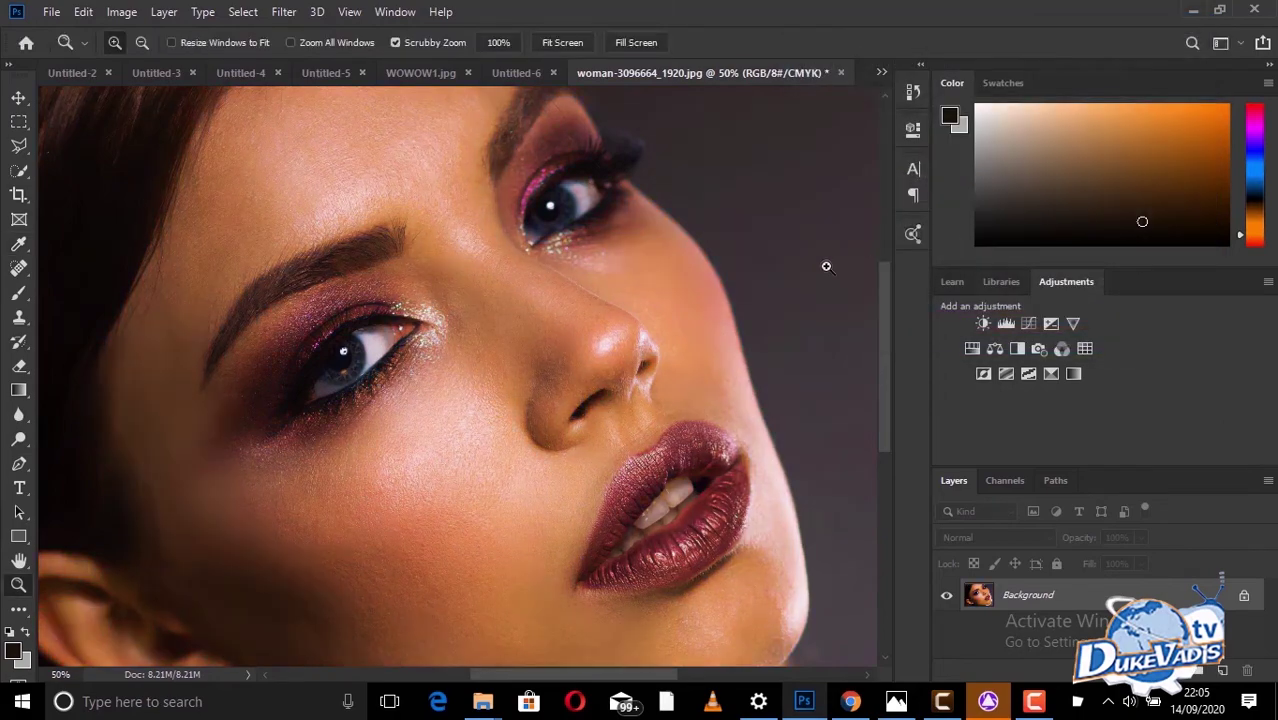
# Step: Reopen the Hue/Saturation adjustment, try the Strong Saturation preset again, and cancel it
pyautogui.hotkey('ctrl', 'u')
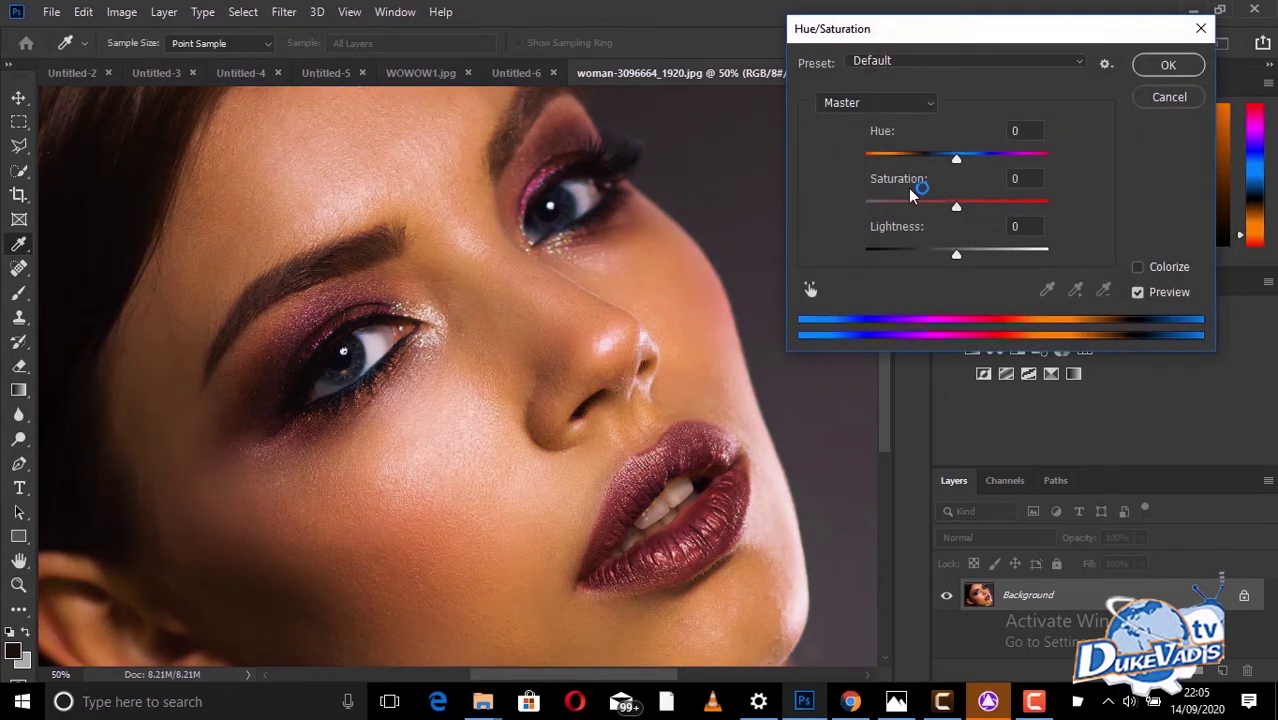
pyautogui.click(1077, 62)
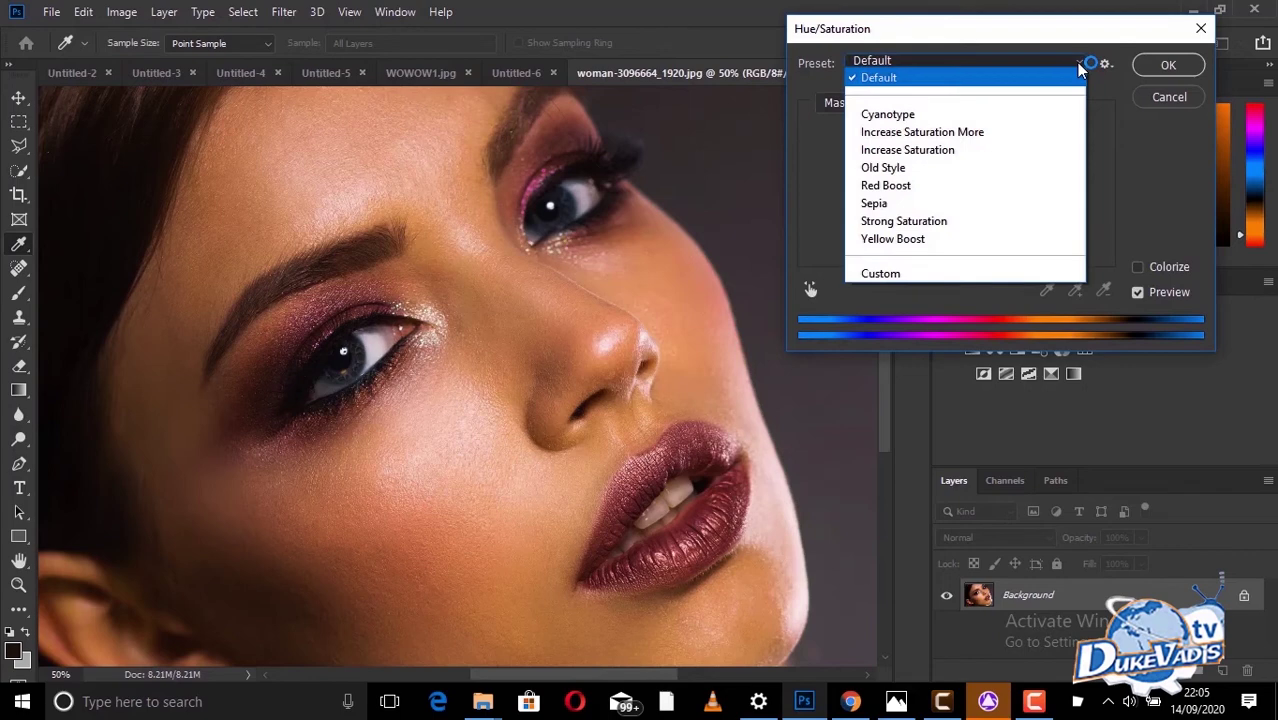
pyautogui.click(1025, 221)
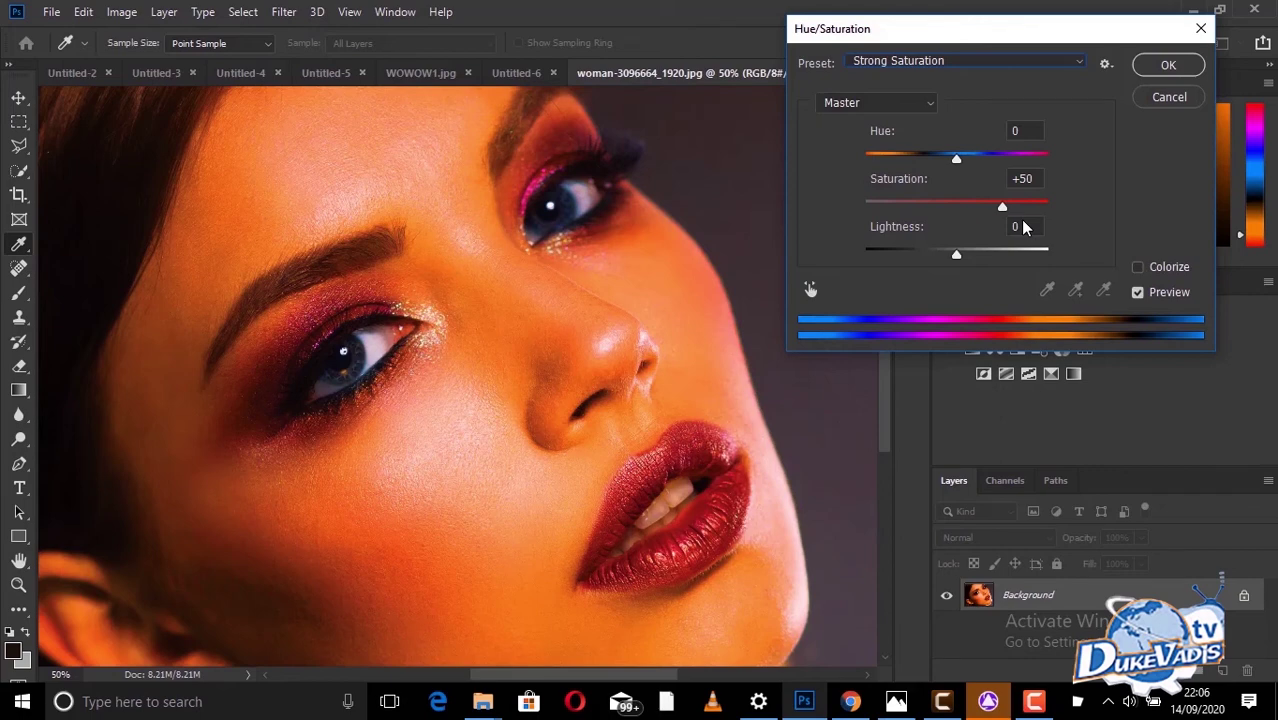
pyautogui.press('z')
pyautogui.click(1168, 96)
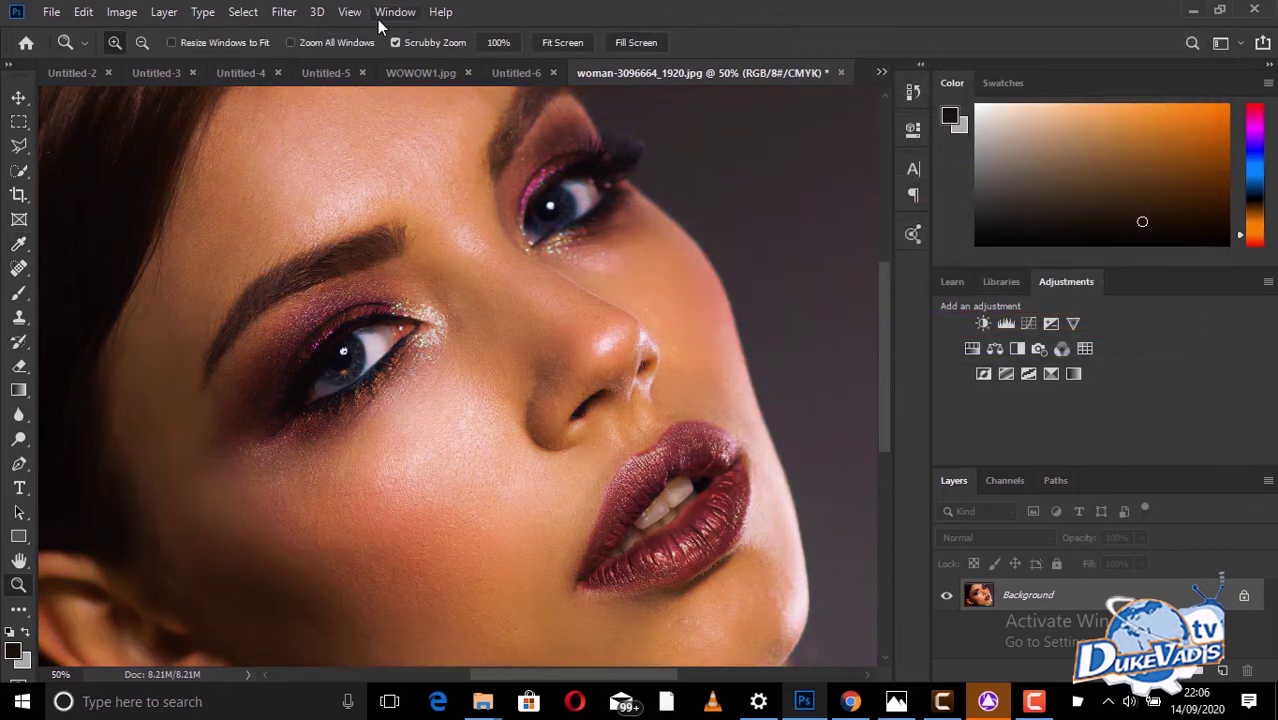
# Step: Open the Hue/Saturation adjustment for the Background layer and choose the Yellow Boost preset
pyautogui.click(125, 15)
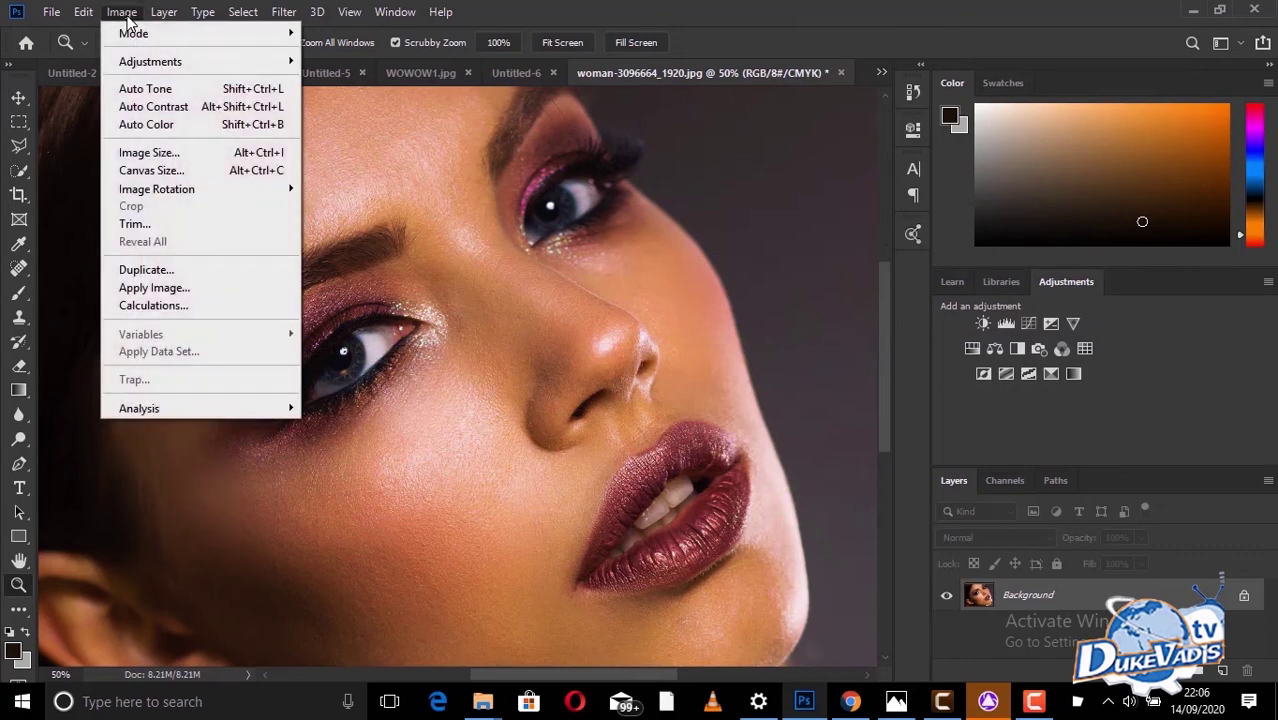
pyautogui.moveTo(160, 62)
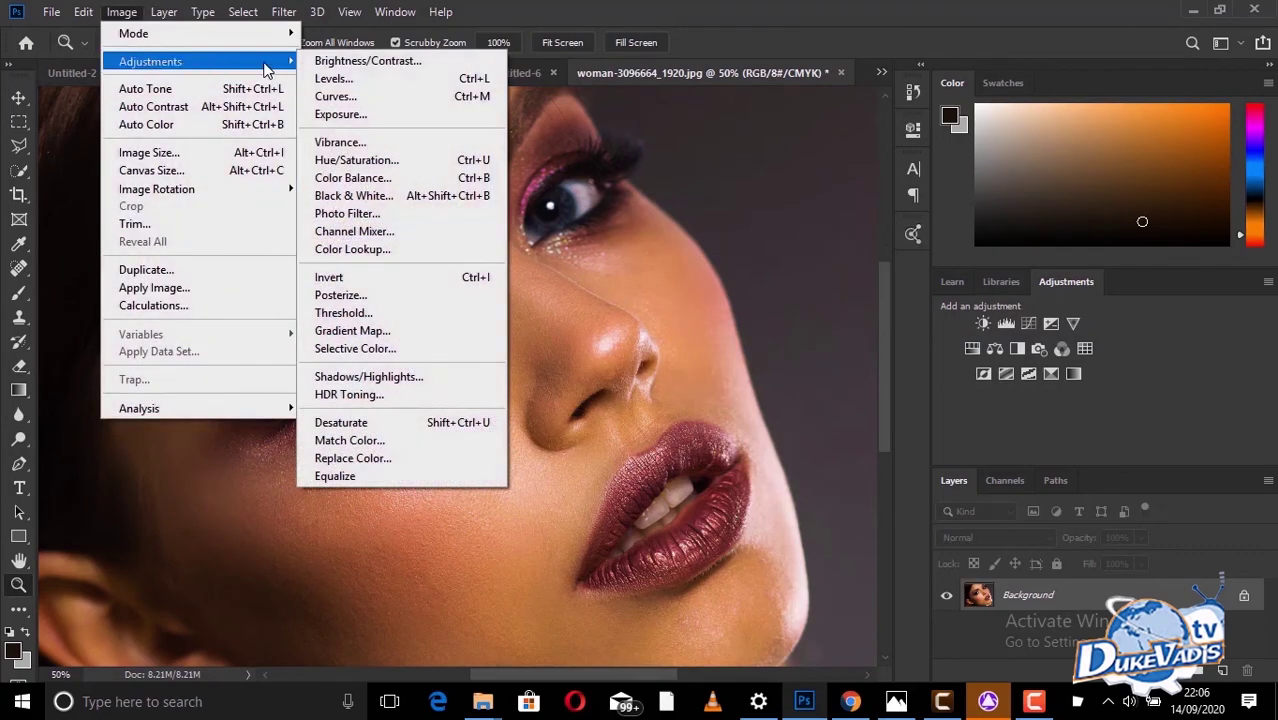
pyautogui.click(347, 160)
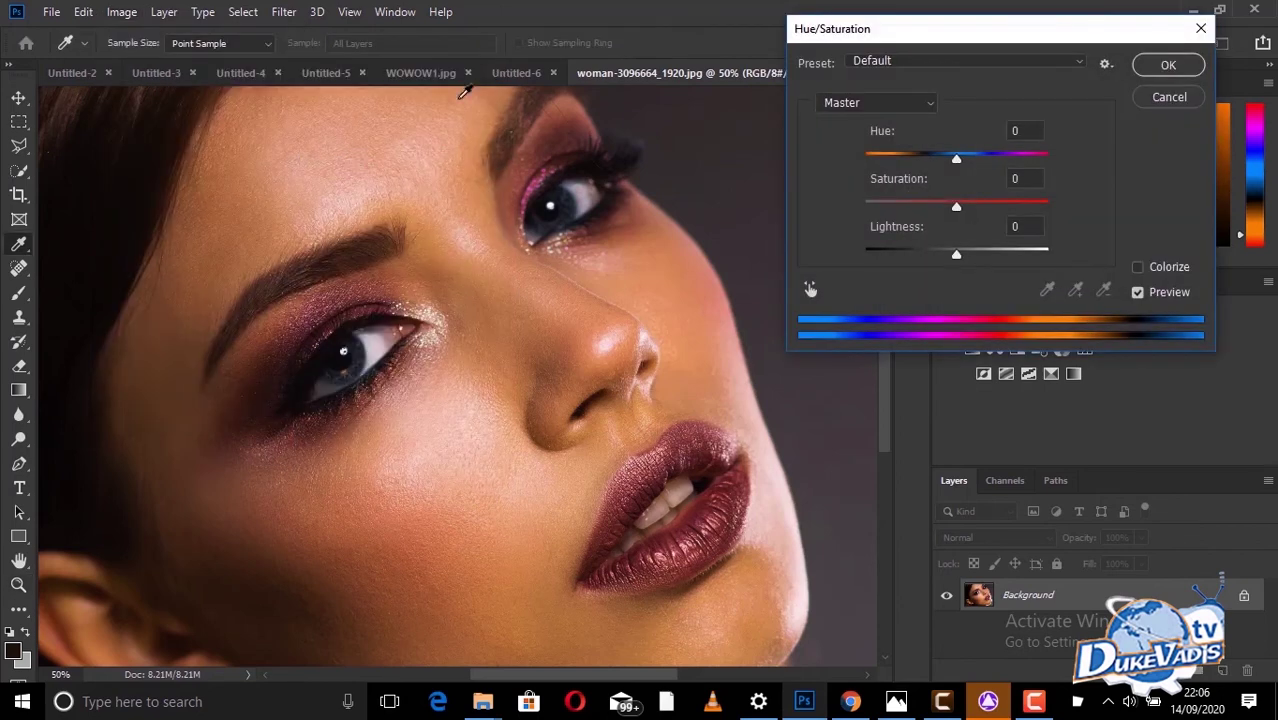
pyautogui.click(1080, 63)
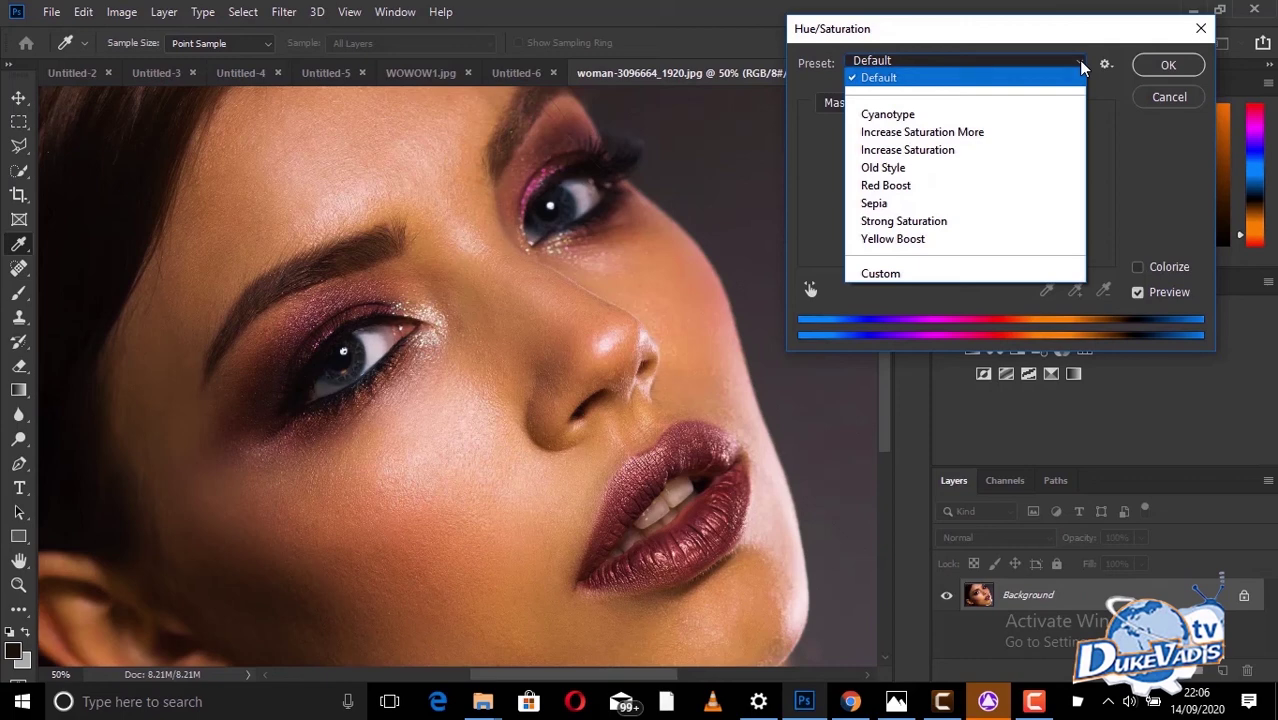
pyautogui.click(981, 239)
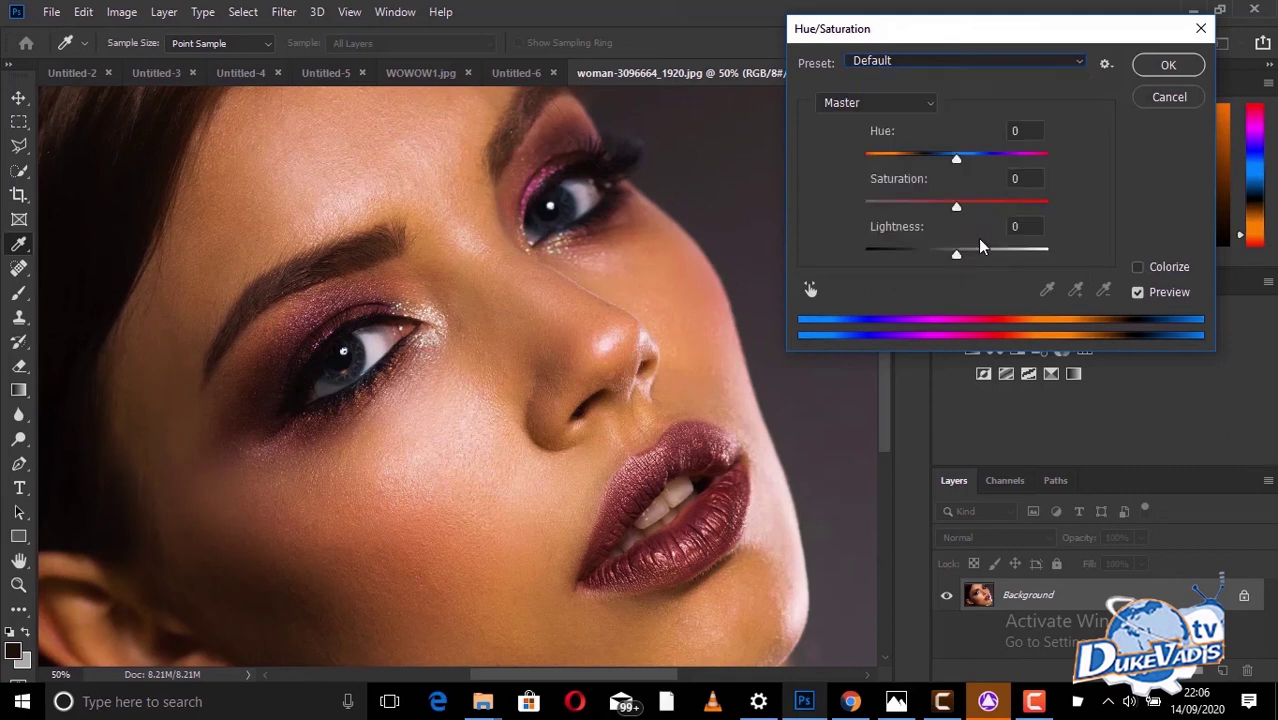